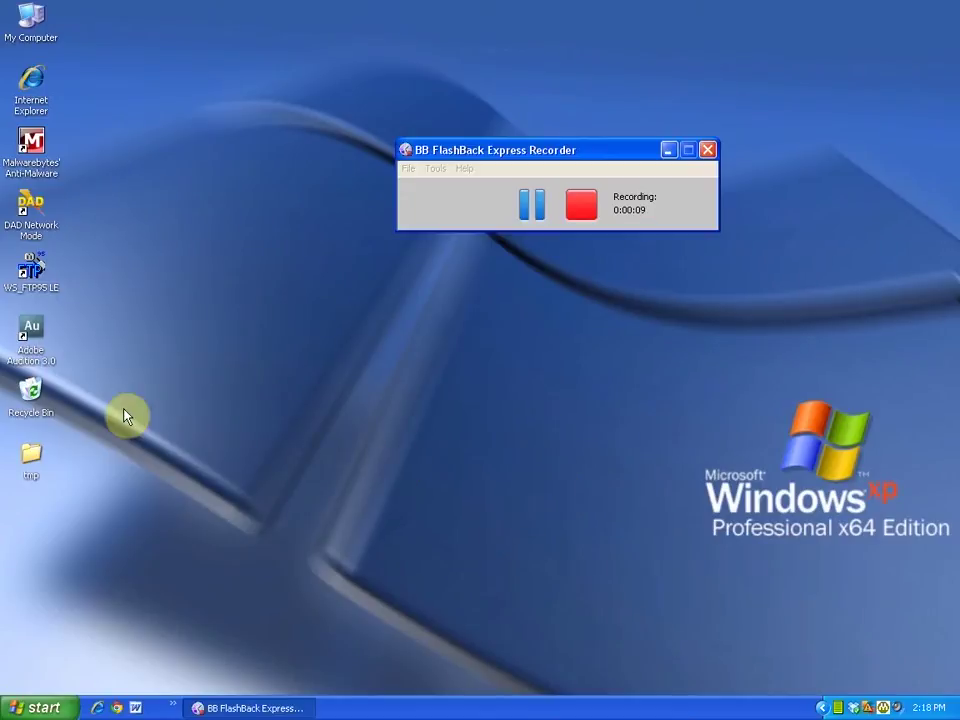
Launch Adobe Audition 3.0 from its desktop shortcut.
double_click(35, 337)
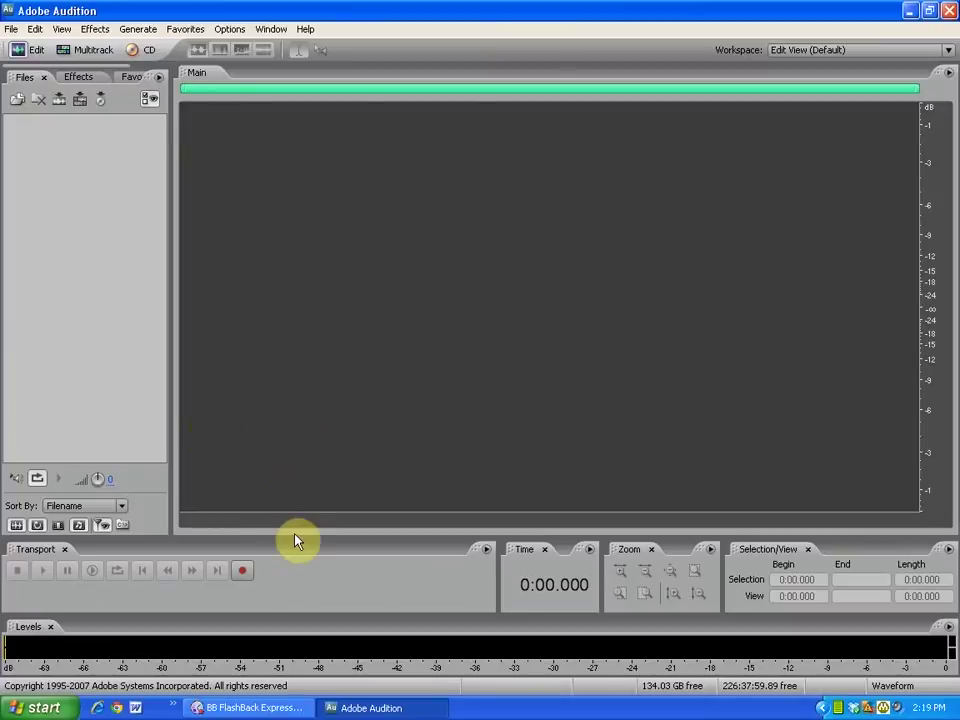
Start recording into a new 44100 Hz, 16-bit stereo waveform.
left_click(243, 571)
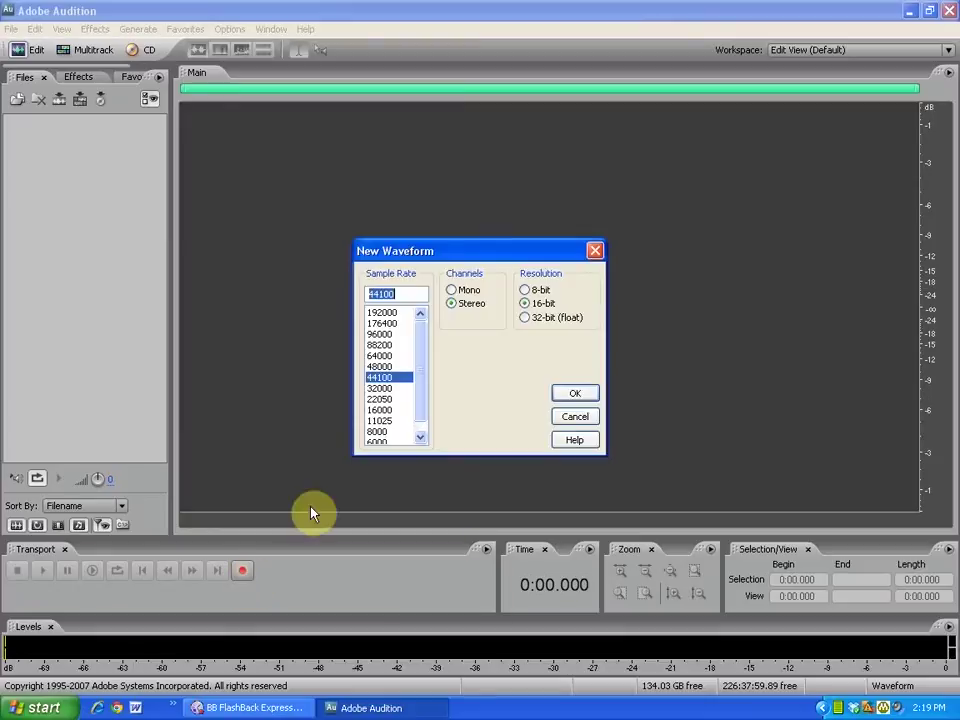
left_click_drag(540, 254, 538, 240)
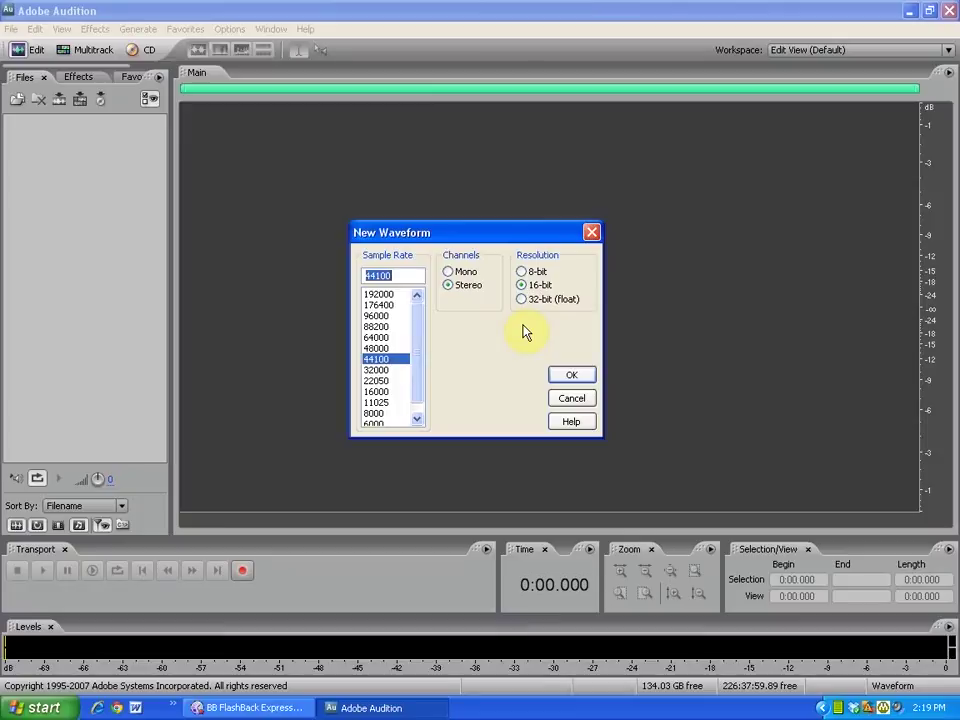
left_click(566, 376)
key("ctrl+space")
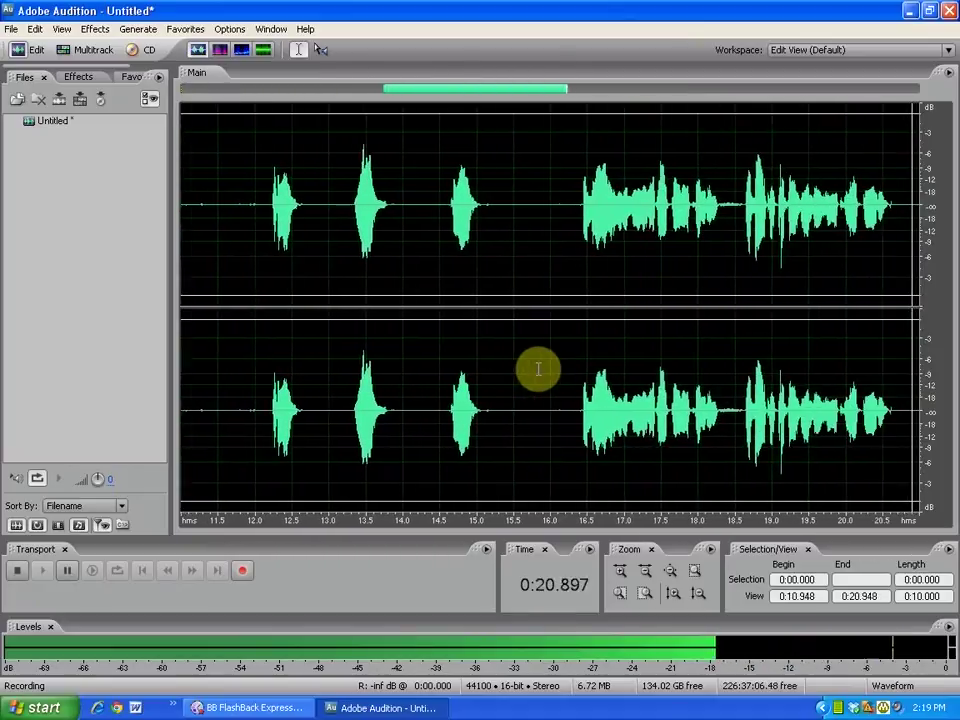
left_click(20, 571)
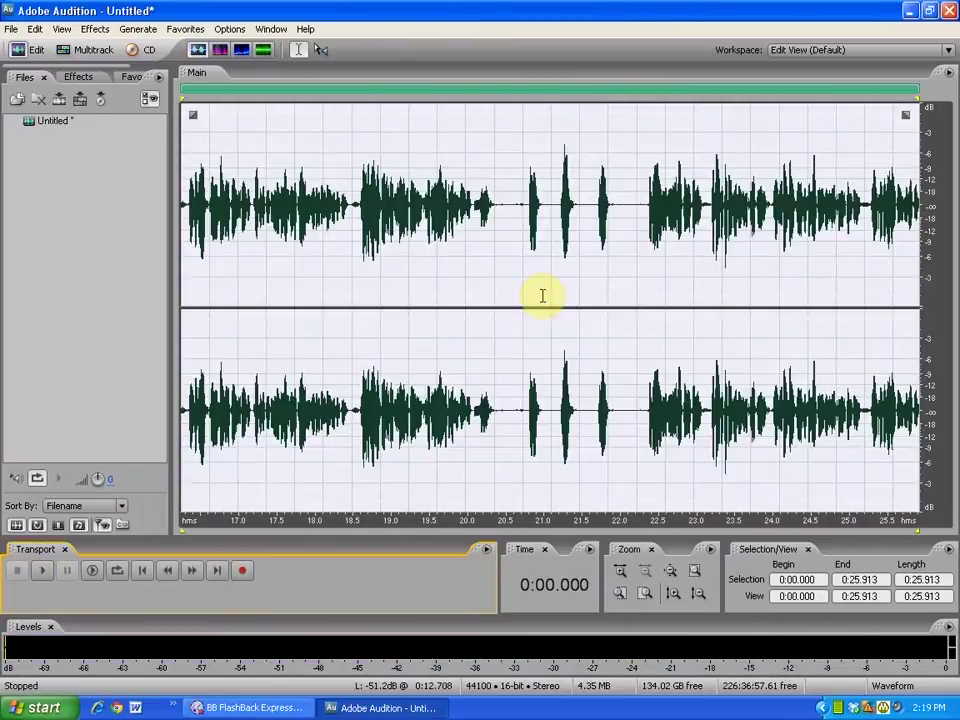
left_click(357, 210)
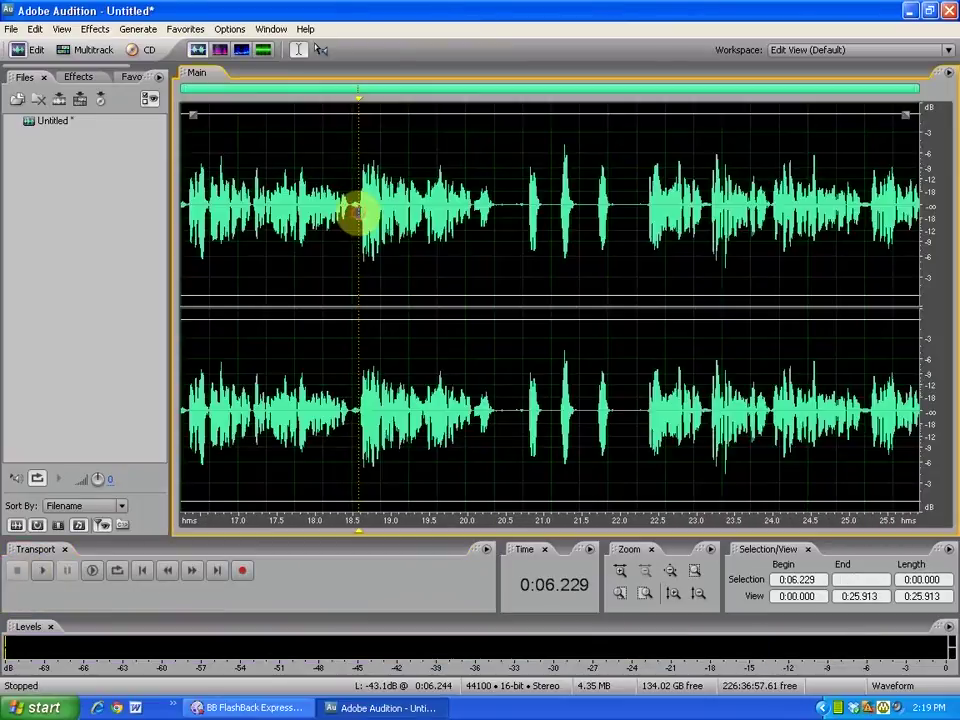
left_click(443, 218)
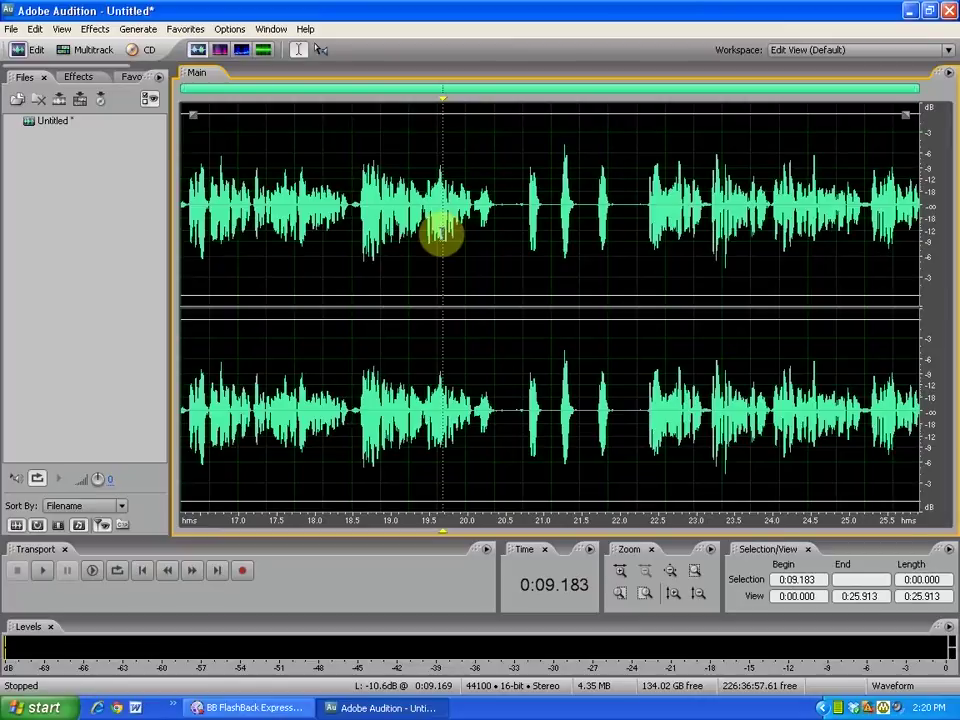
left_click(43, 572)
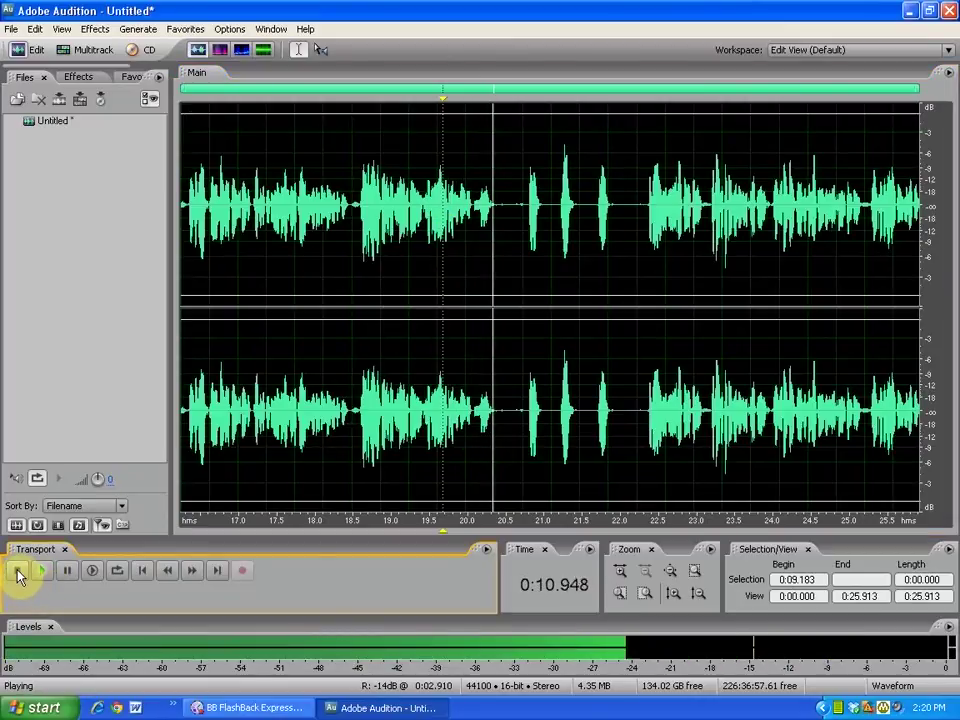
left_click(17, 571)
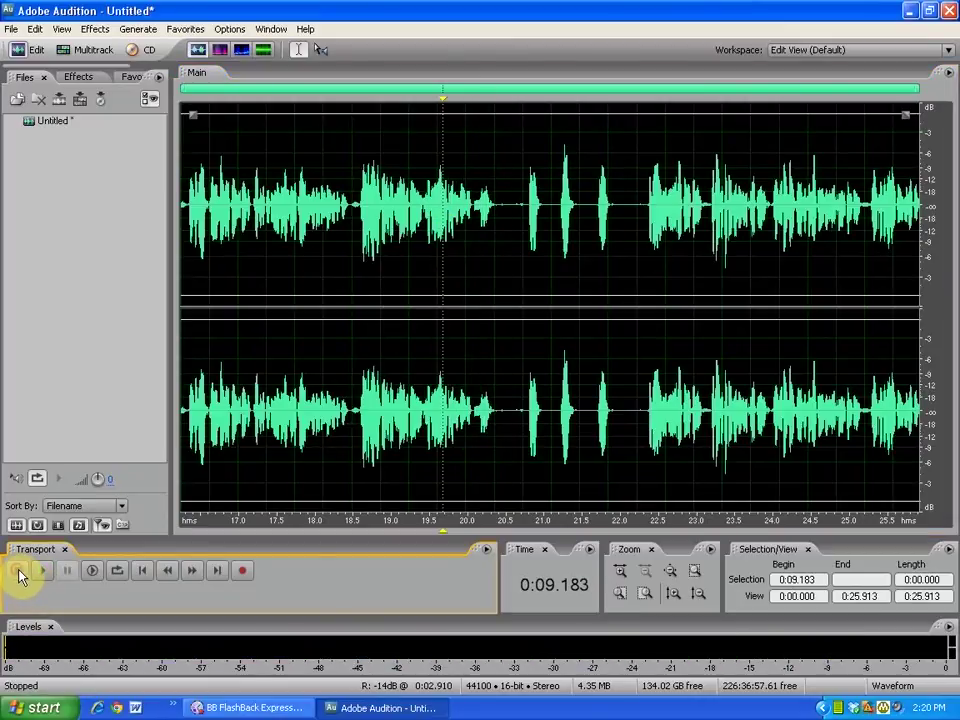
left_click(408, 267)
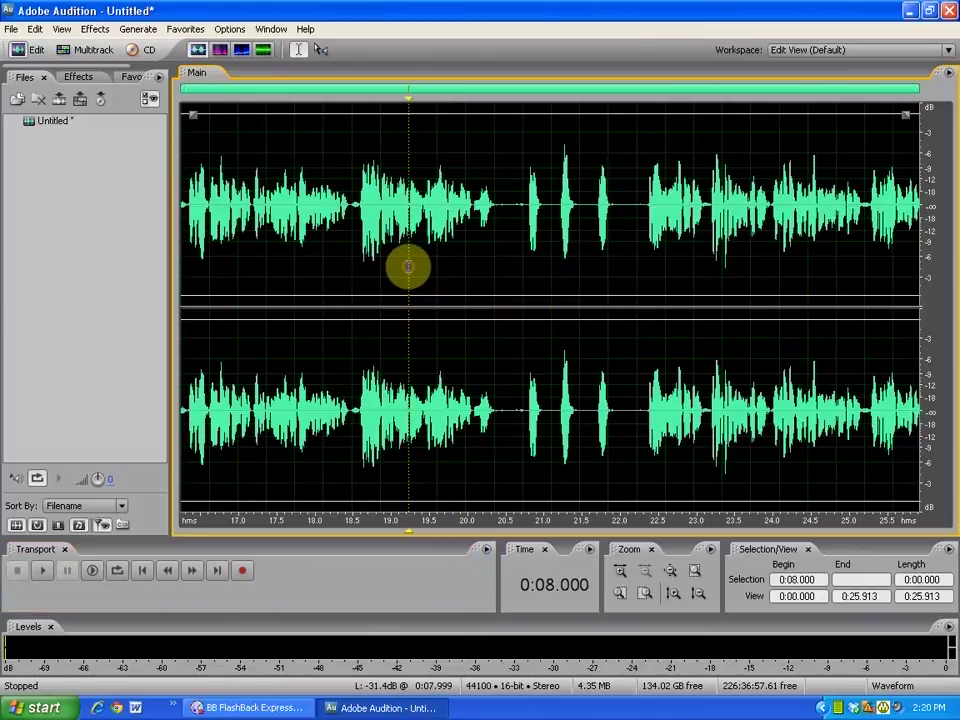
key("space")
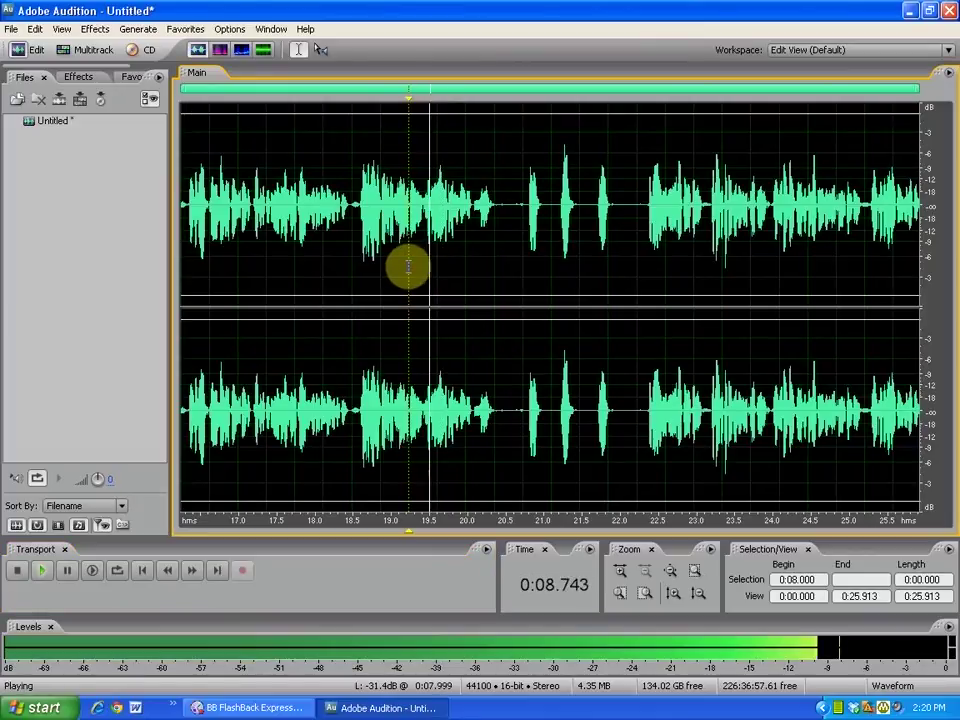
key("space")
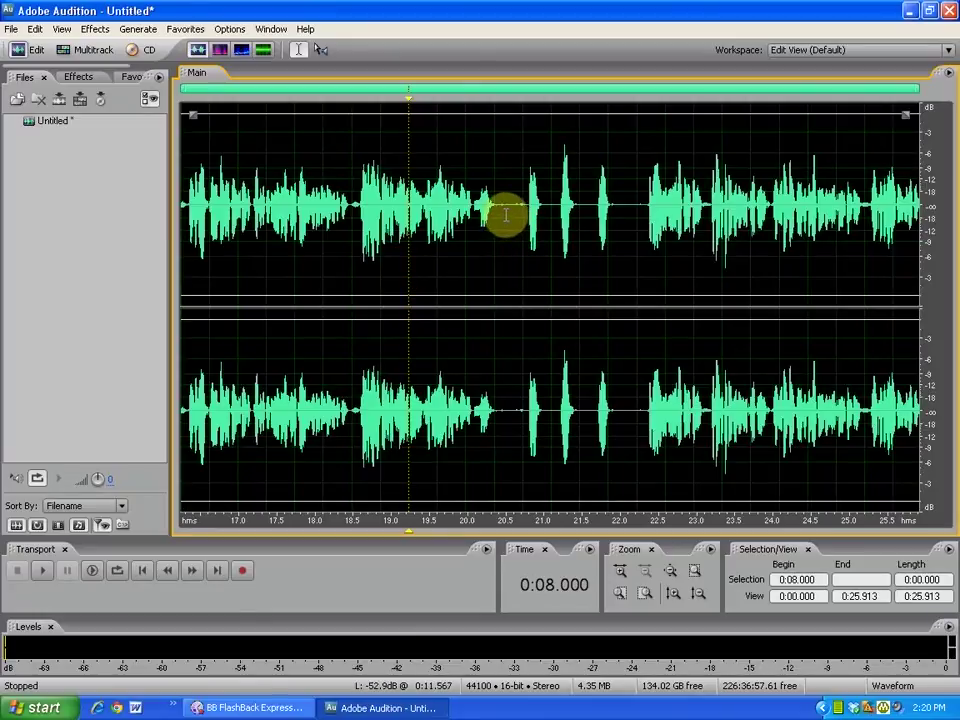
Cut the opening audio from 0:00.000 to 0:11.552.
left_click_drag(508, 206, 143, 203)
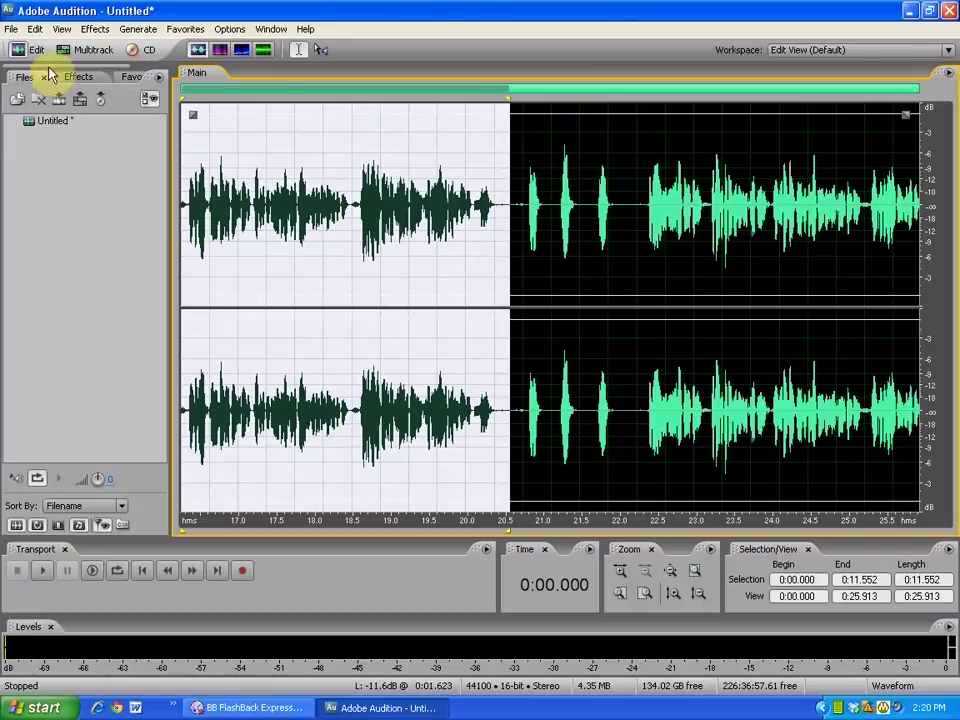
left_click(40, 33)
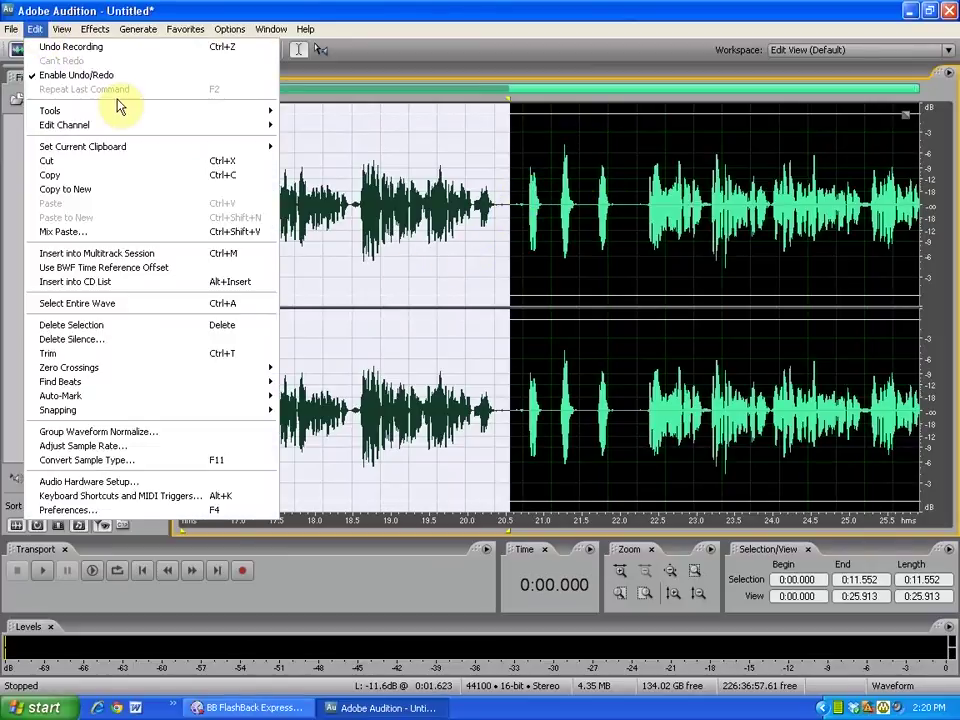
left_click(97, 163)
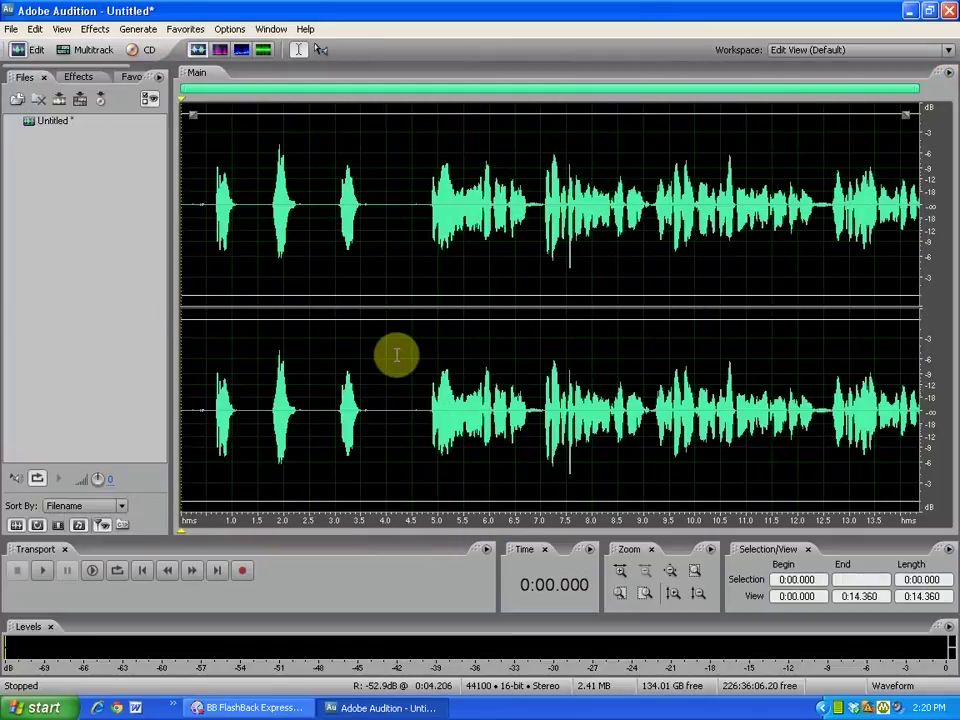
Play back the trimmed 14.36-second recording and place the cursor at 4.5 seconds.
left_click(42, 571)
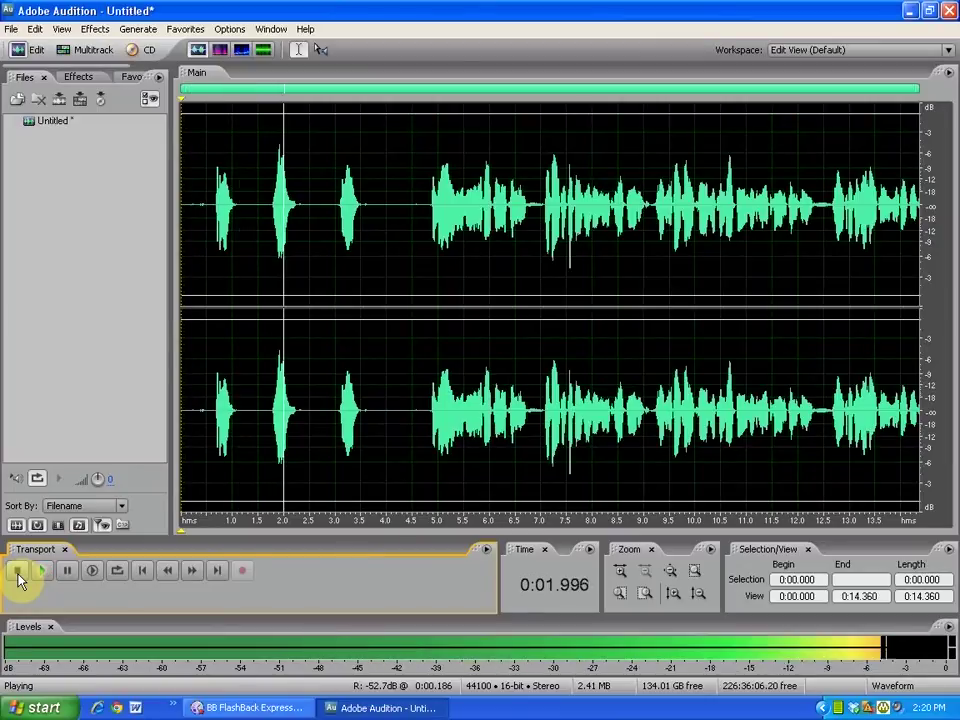
left_click(17, 572)
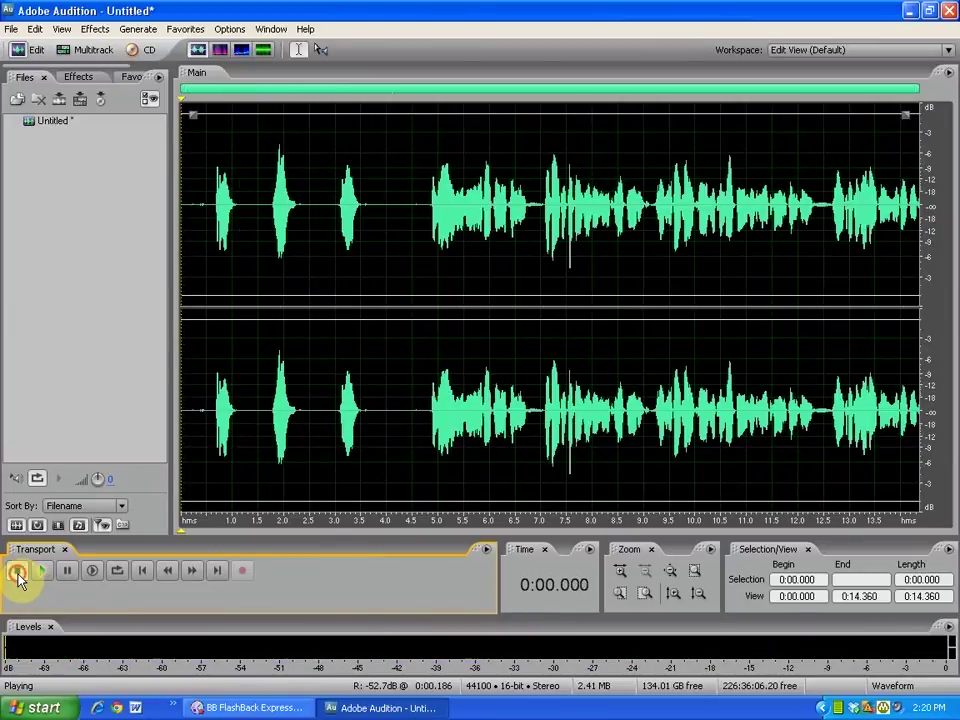
left_click(412, 210)
Cut everything from 0:04.500 to the end, leaving a 4.5-second clip.
left_click_drag(412, 210, 945, 253)
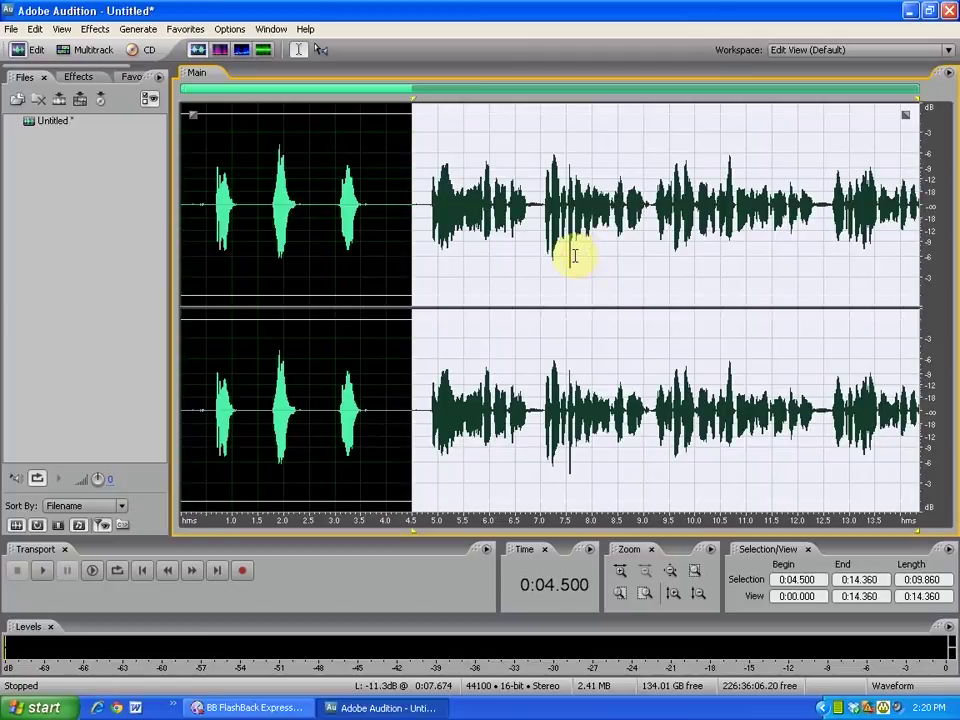
right_click(572, 256)
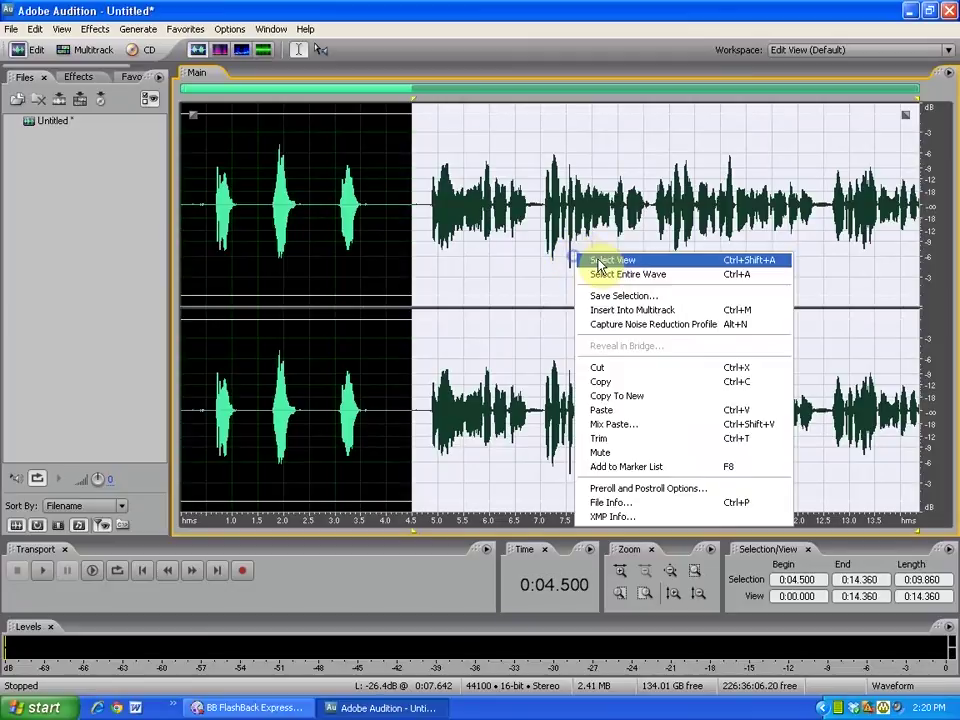
left_click(615, 376)
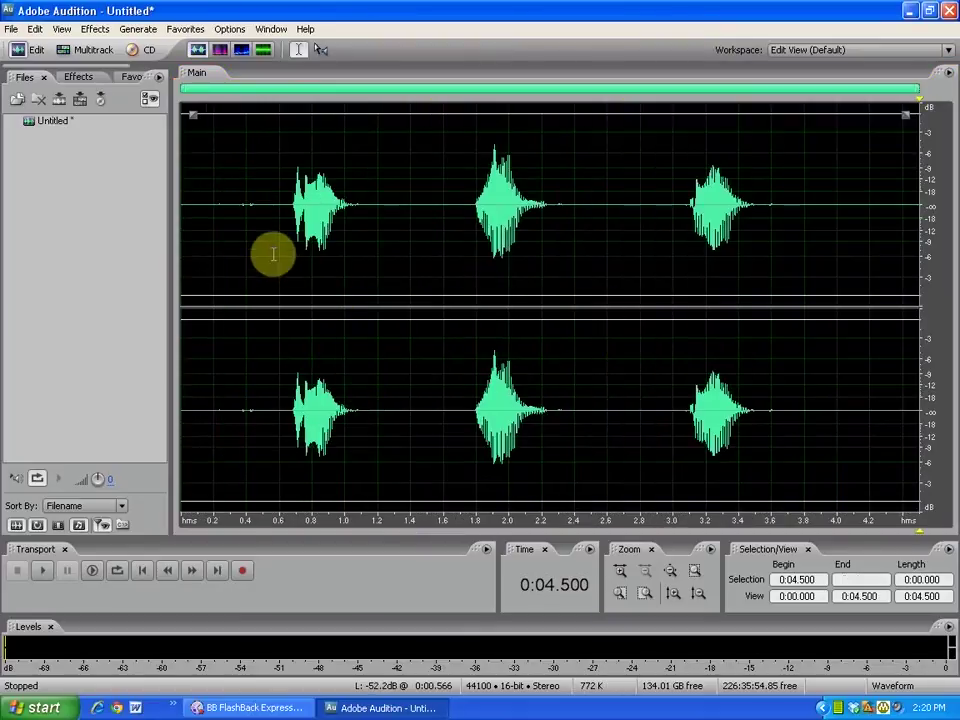
left_click(273, 255)
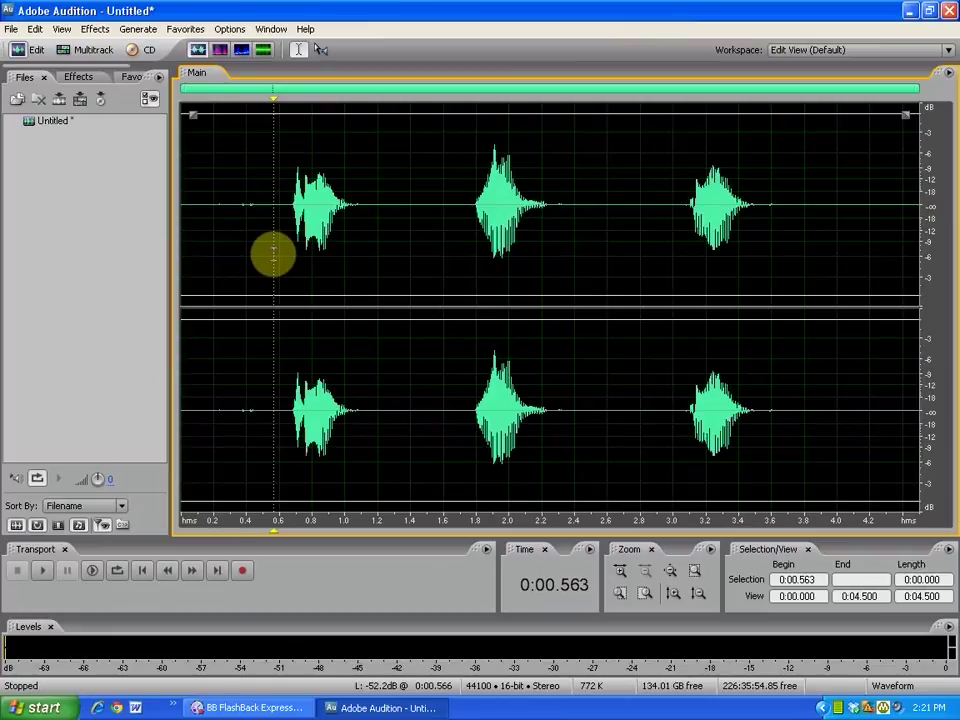
Play the recording, then cut the first spoken clip from both channels.
key("space")
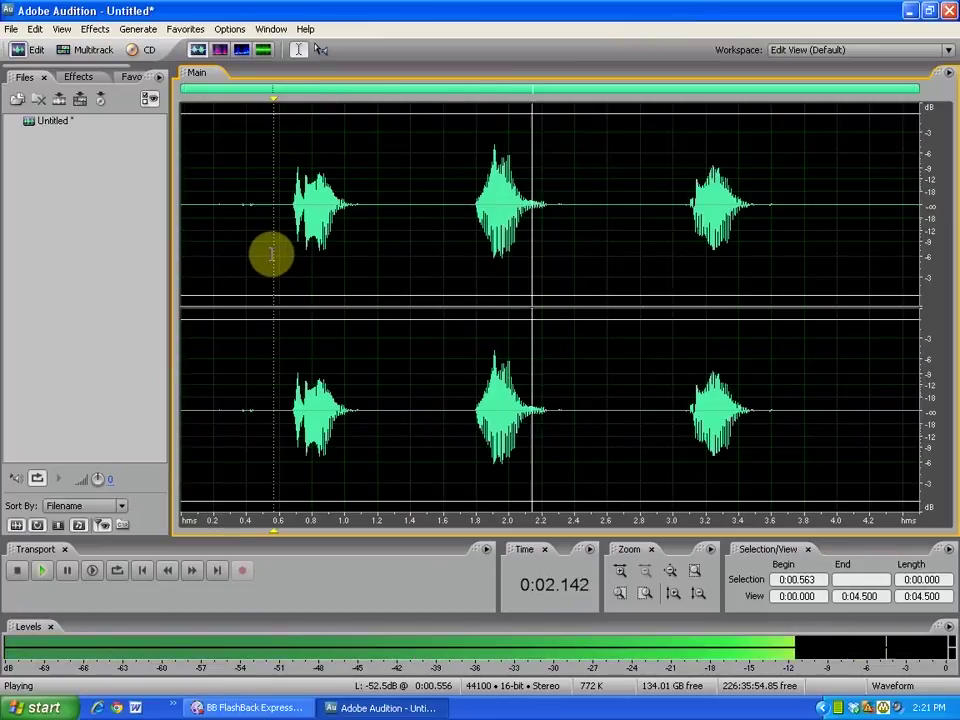
key("space")
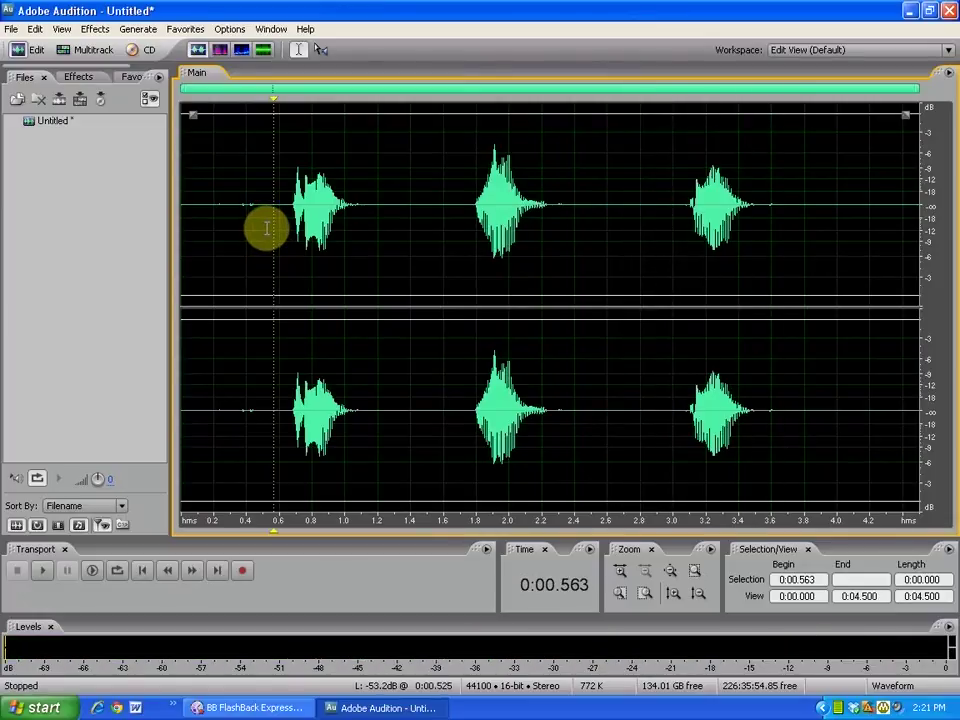
left_click_drag(266, 227, 396, 212)
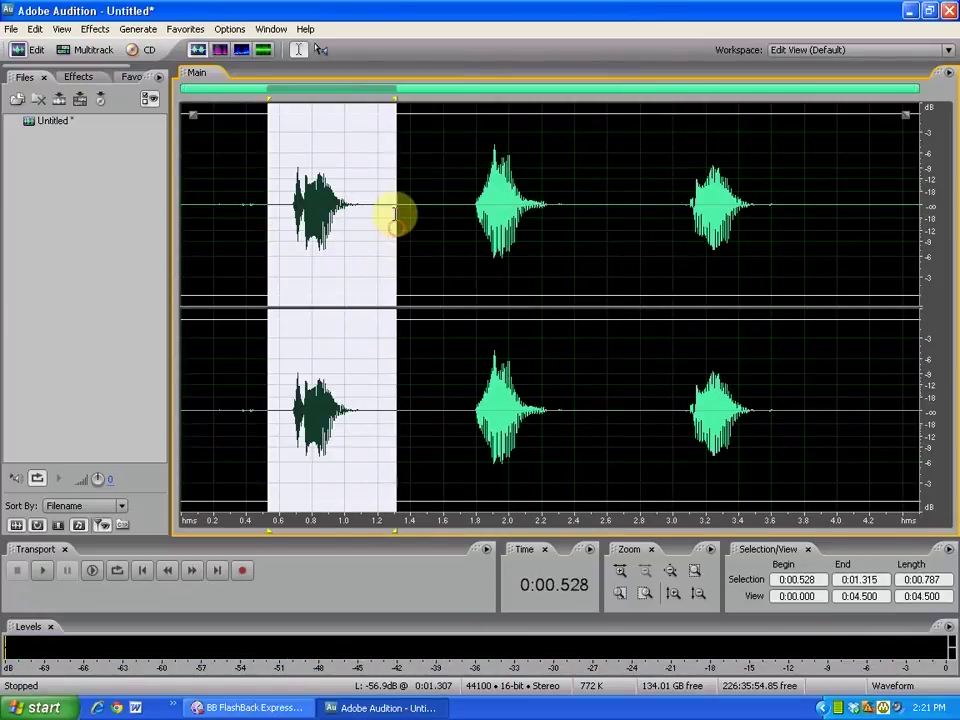
right_click(339, 271)
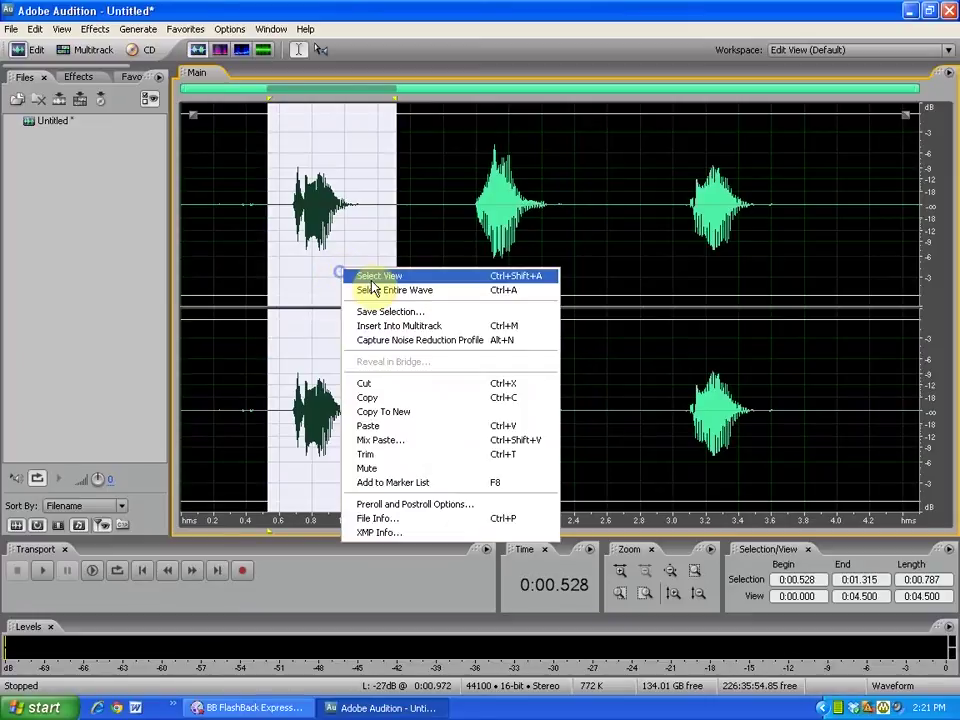
left_click(392, 384)
Paste the cut clip at 1.931 s and set the playhead to 0.690 s.
left_click(564, 211)
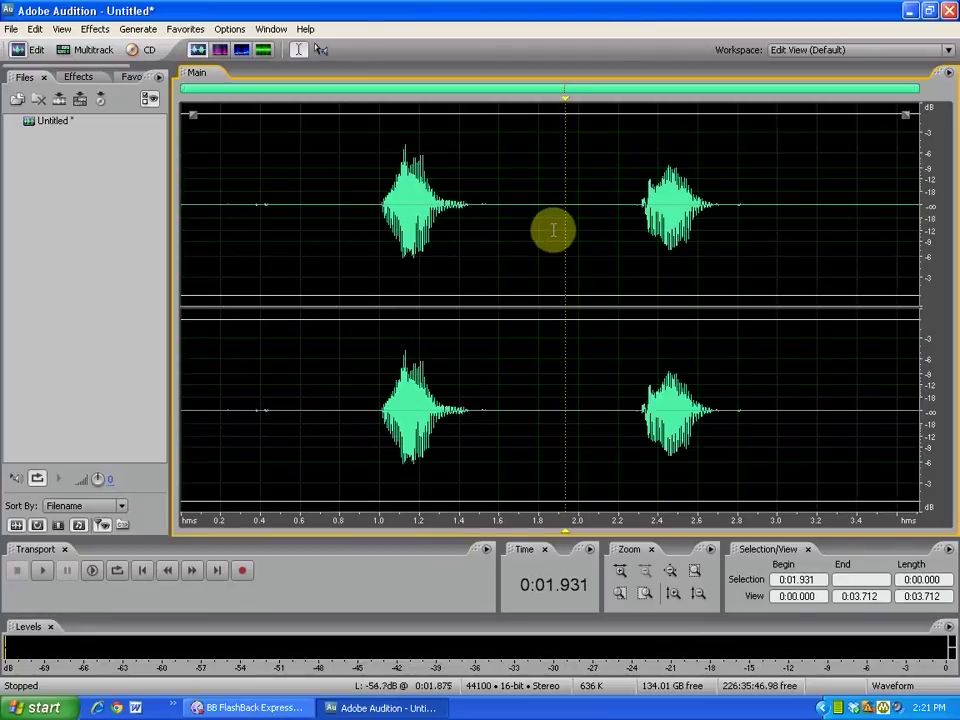
right_click(553, 228)
left_click(578, 385)
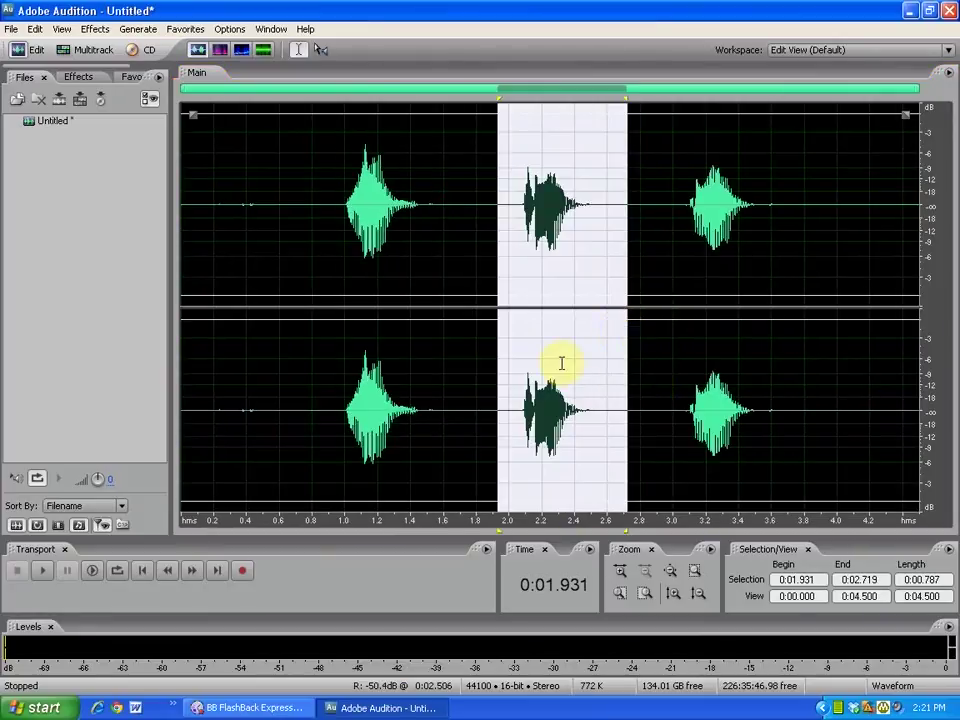
left_click(294, 204)
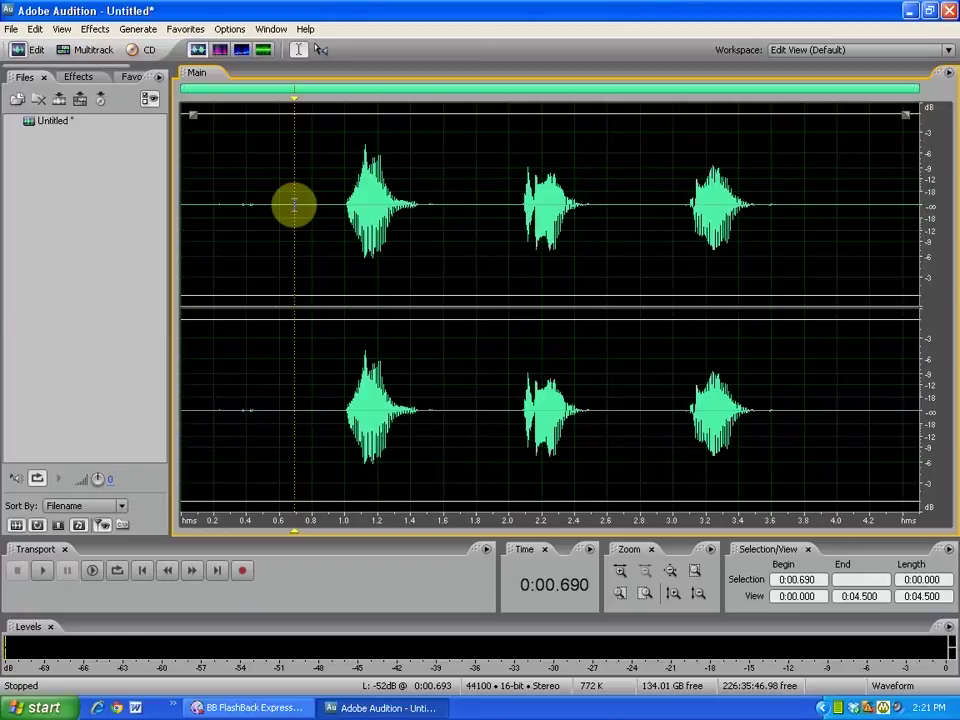
key("space")
left_click(43, 573)
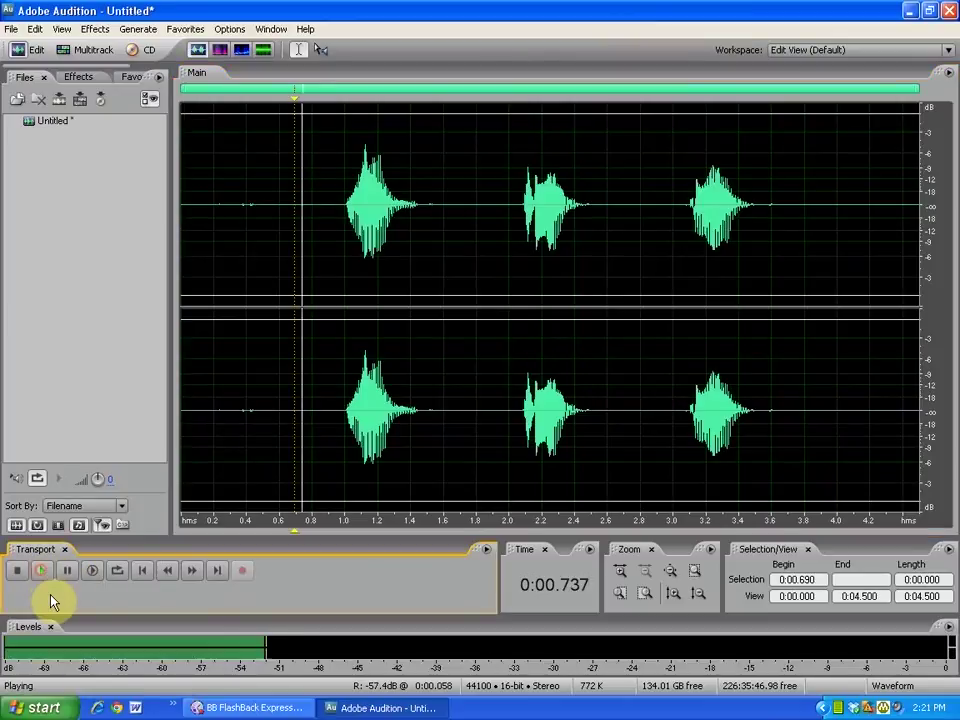
left_click(16, 572)
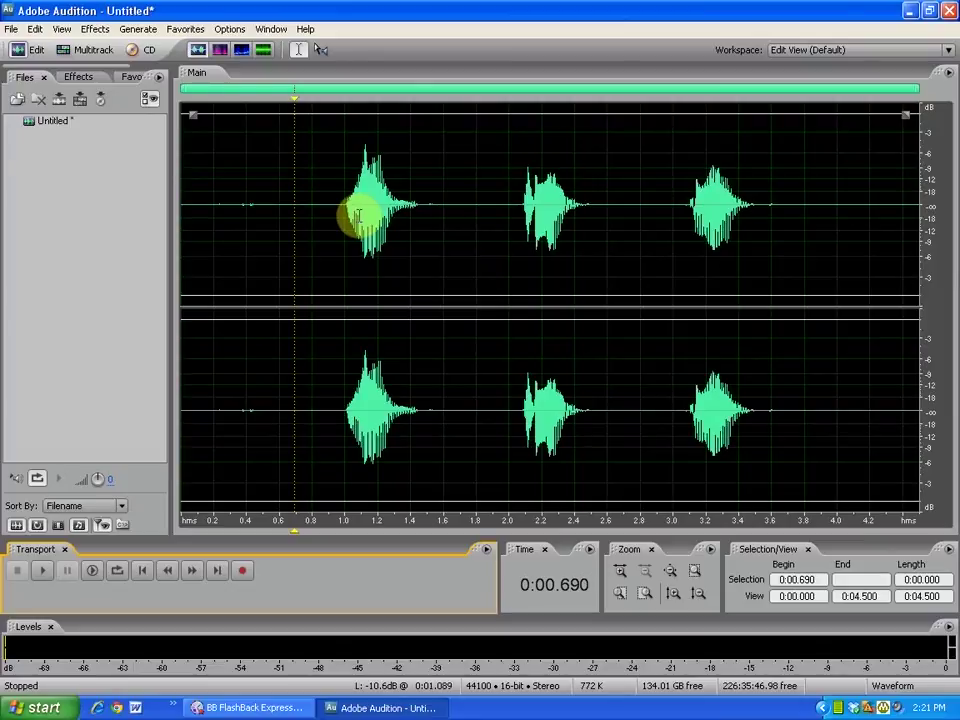
Save the recording to the Desktop as a Windows PCM .wav under the speaker's KSLU recording 1 name.
left_click(12, 29)
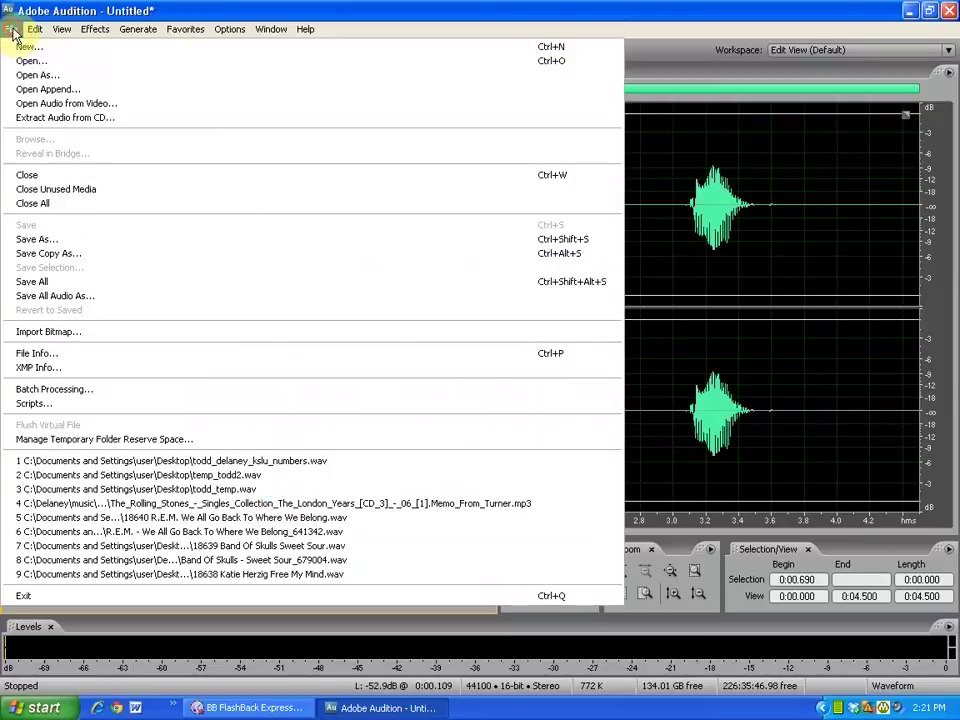
left_click(95, 245)
left_click_drag(422, 64, 440, 76)
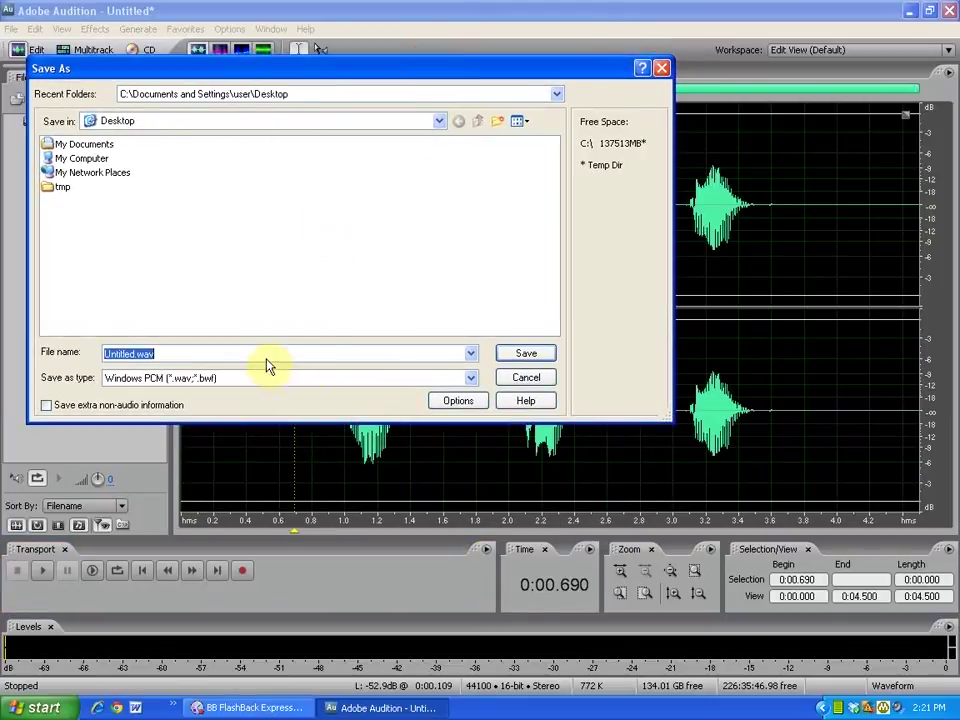
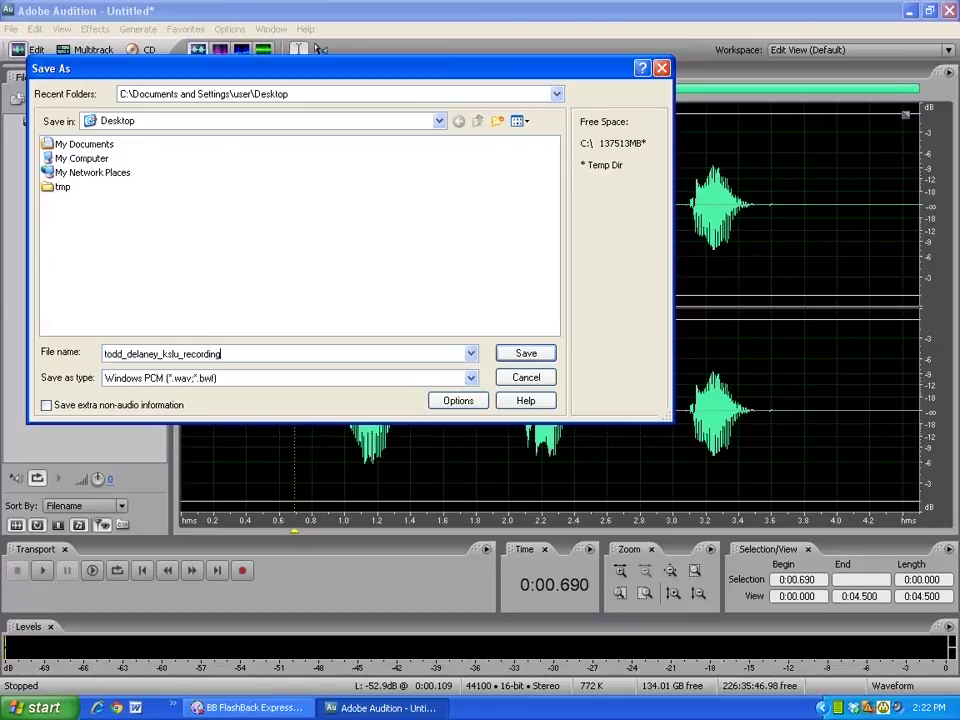
type("_1")
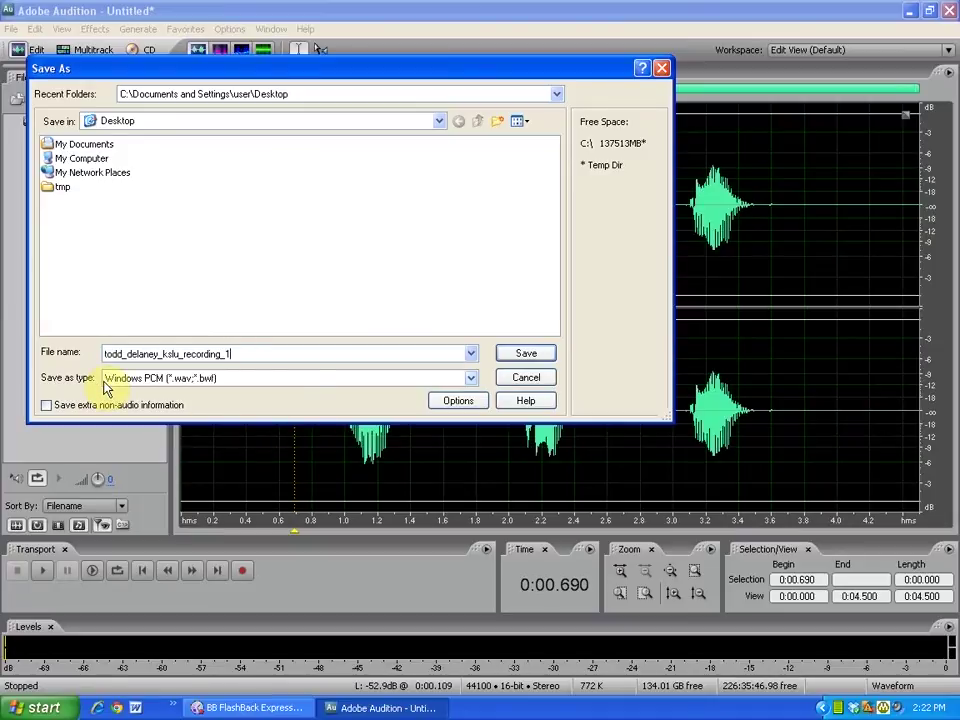
left_click(470, 378)
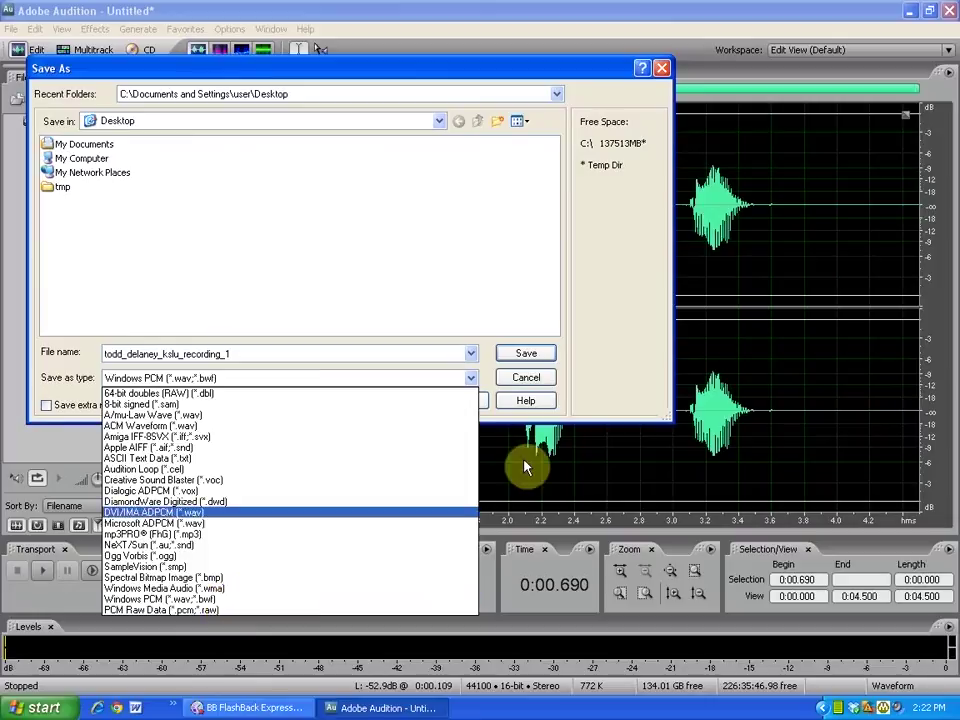
left_click(604, 351)
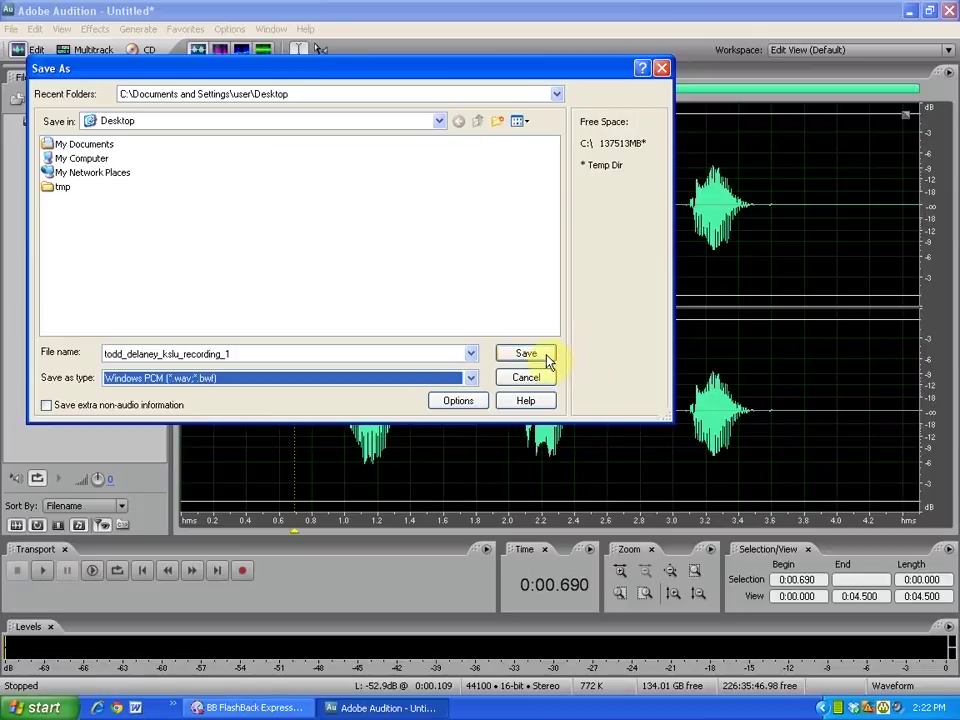
left_click(546, 358)
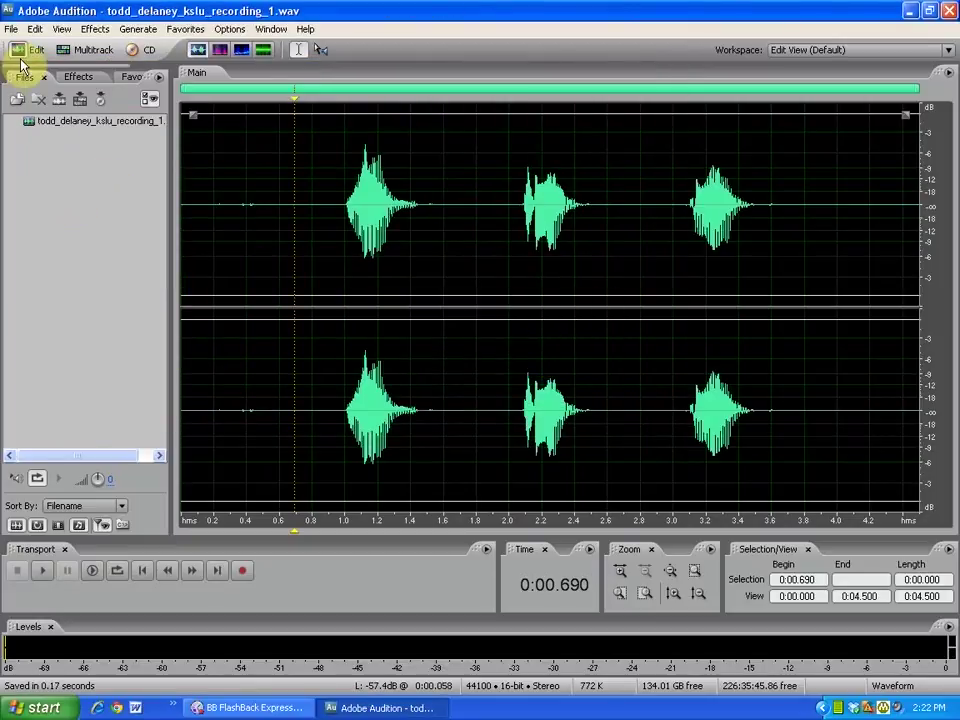
Exit Adobe Audition from the File menu.
left_click(11, 28)
left_click(40, 595)
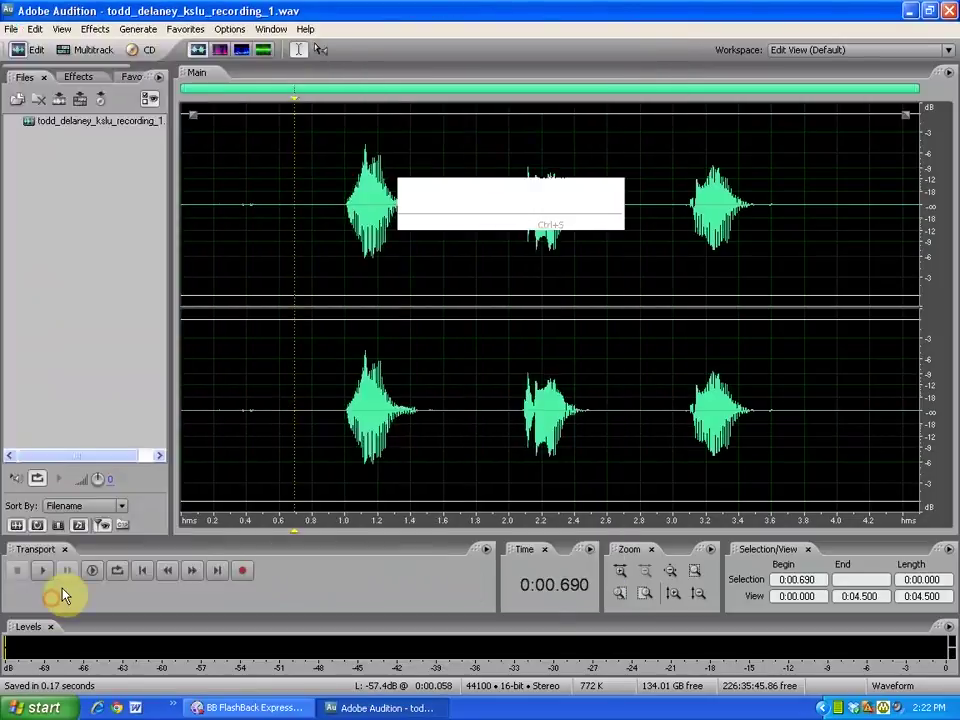